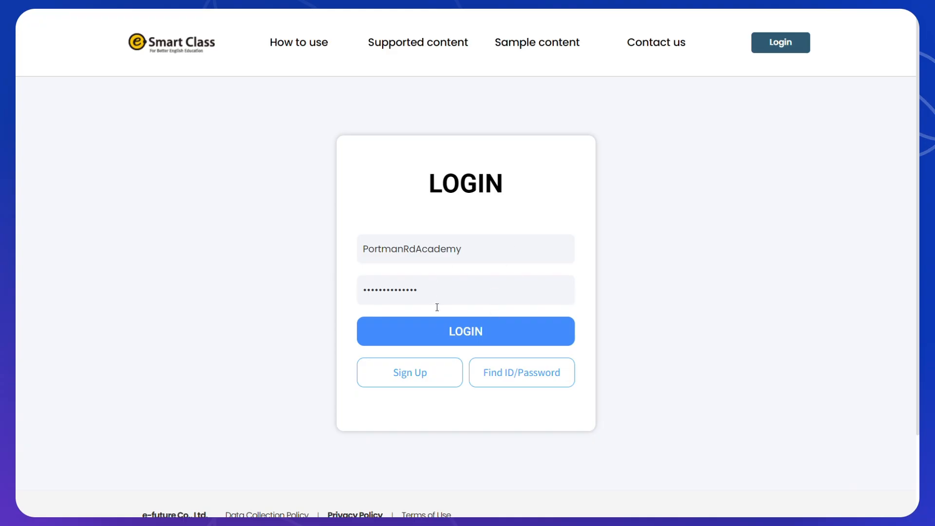
Log in as the teacher and view the account Profile page.
left_click(484, 336)
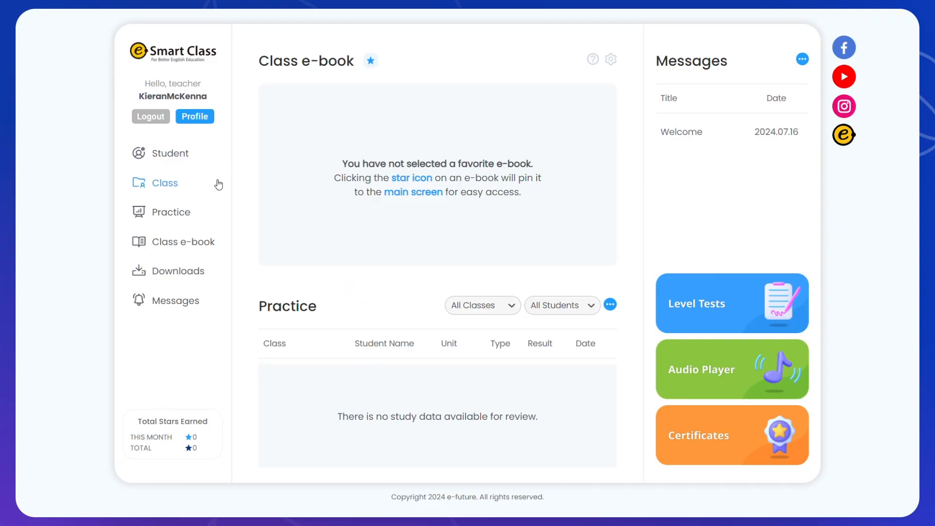
left_click(205, 122)
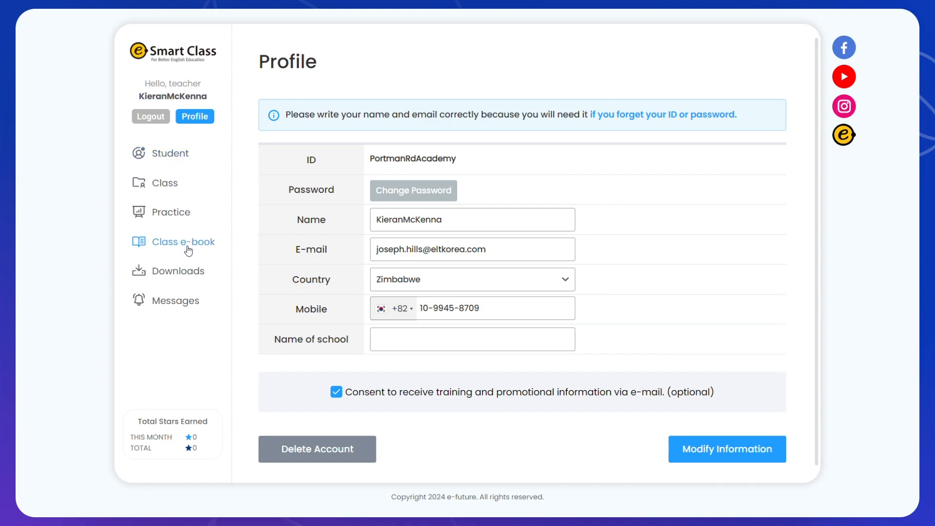
Confirm the Student and Class lists are empty, then start Add Group registration.
left_click(190, 155)
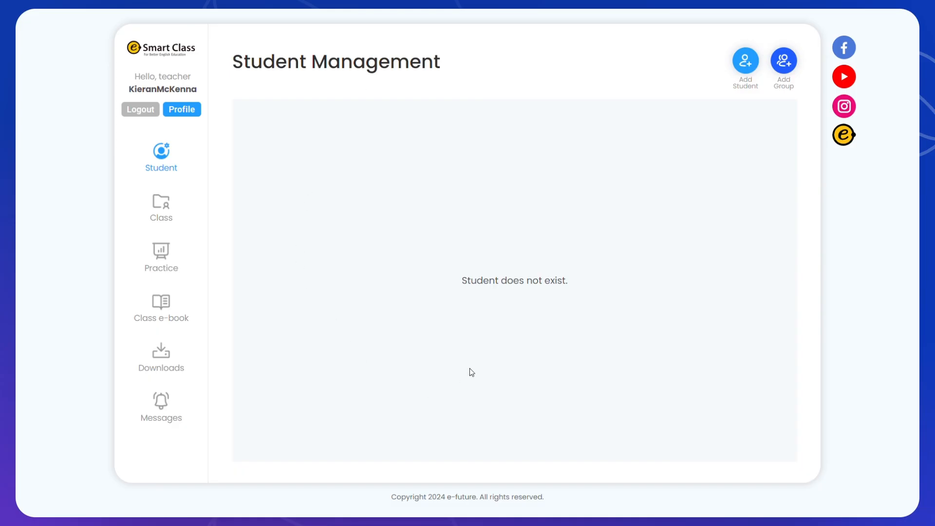
left_click(155, 209)
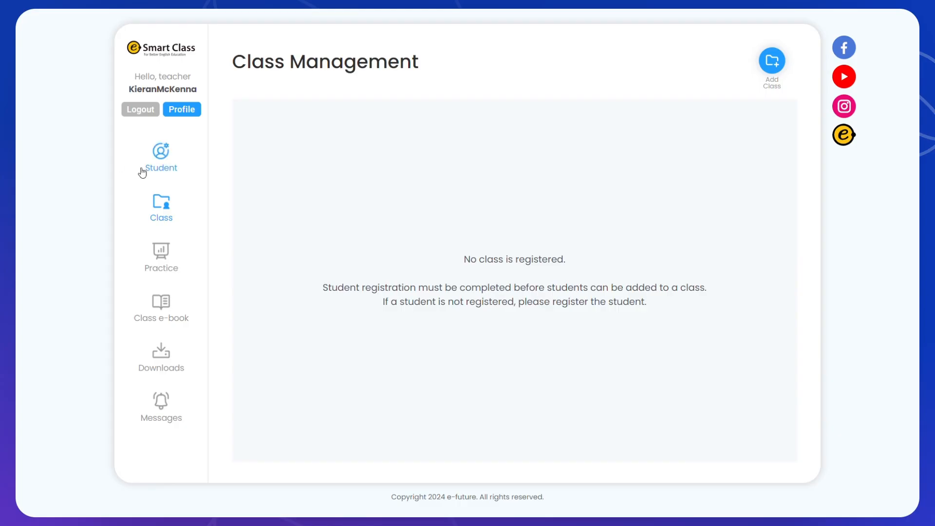
left_click(159, 164)
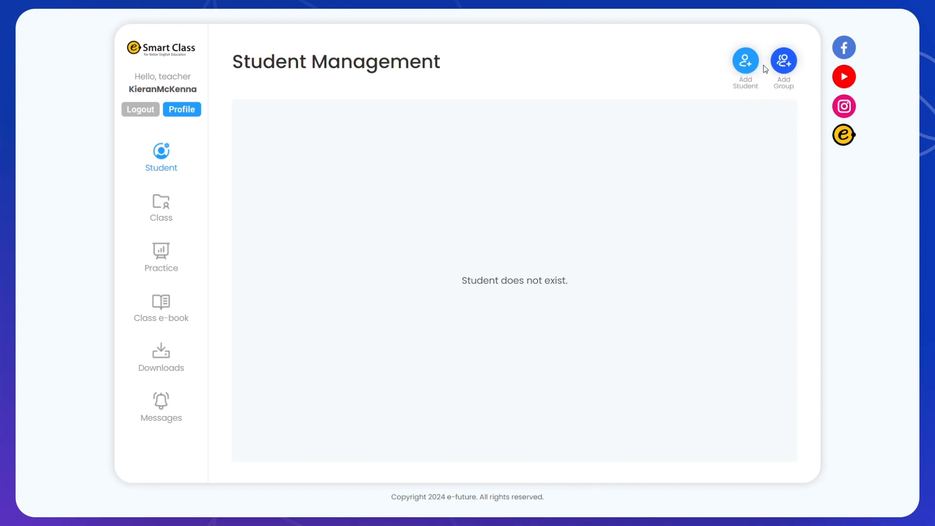
left_click(785, 60)
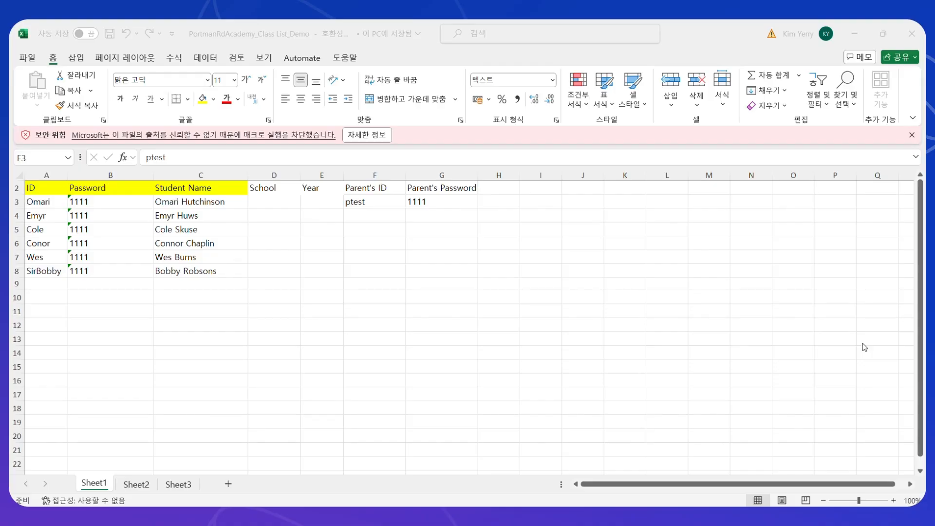
left_click(862, 343)
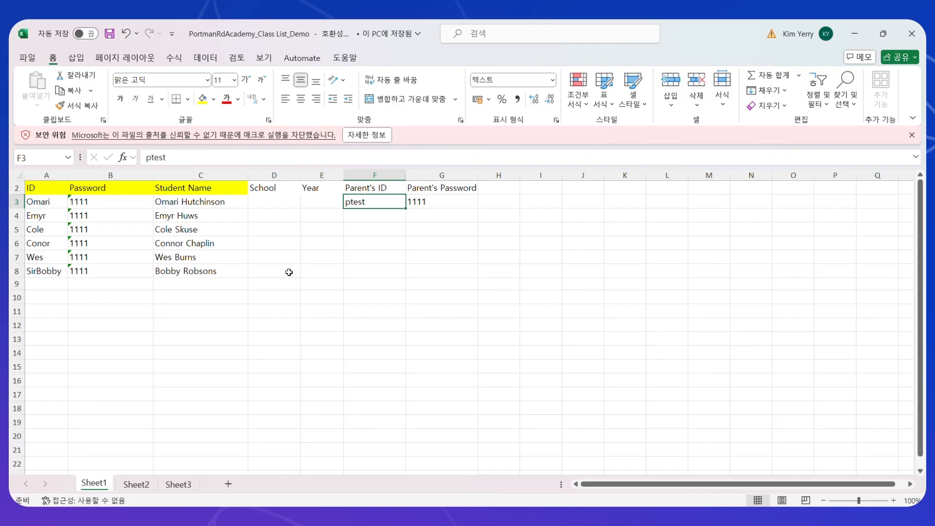
Select header row 2 to review the required yellow columns, then deselect it.
left_click(17, 188)
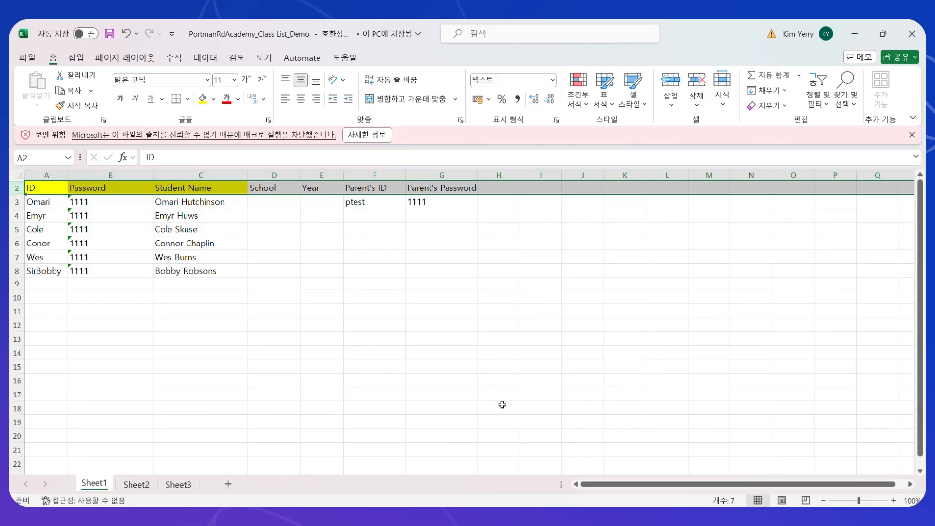
left_click(214, 311)
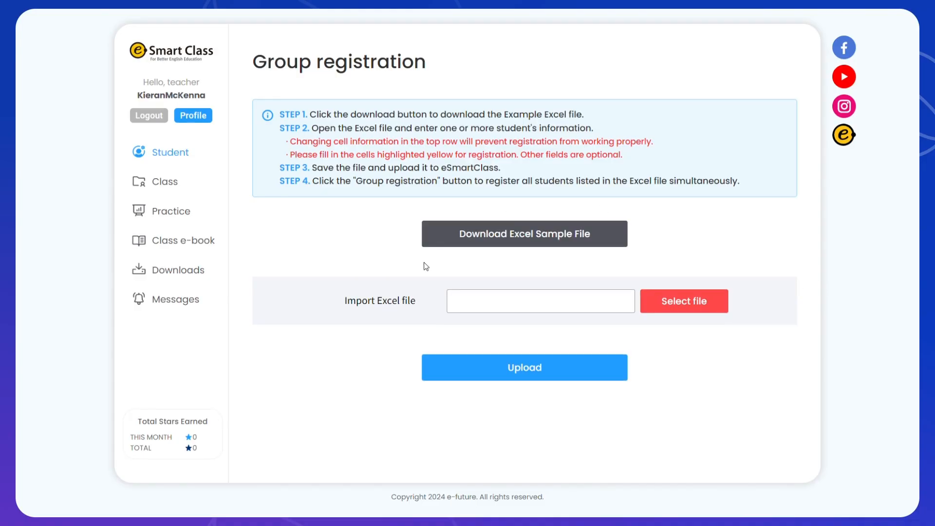
Upload and confirm member_sample.xls, then close the results listing two duplicate IDs.
left_click(689, 303)
left_click(518, 374)
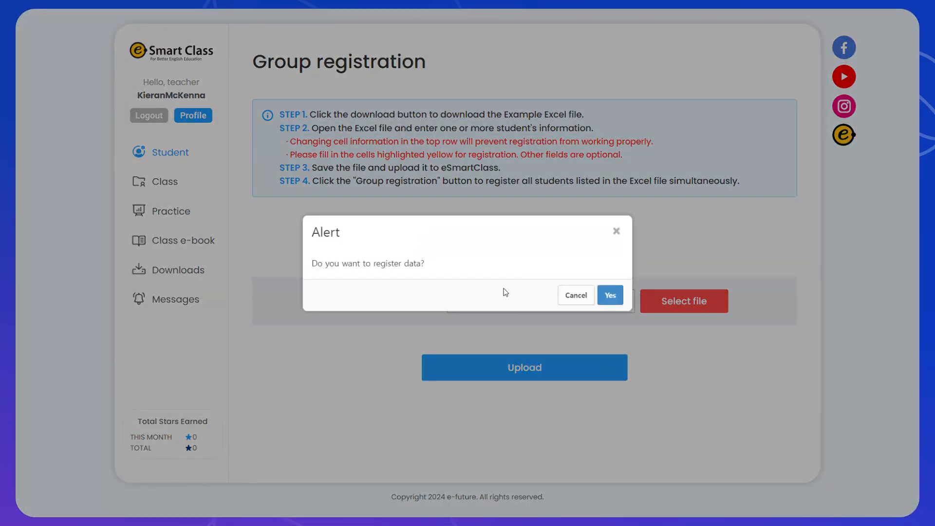
left_click(610, 296)
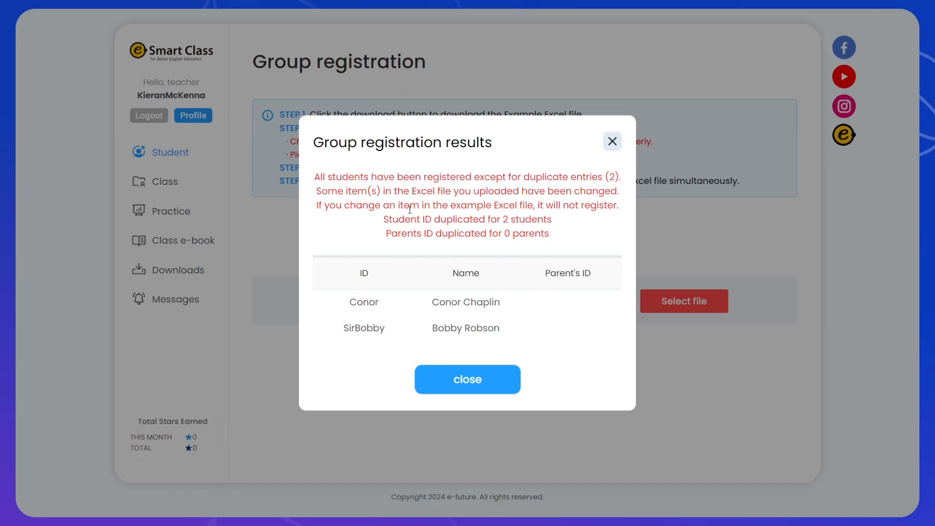
left_click(469, 380)
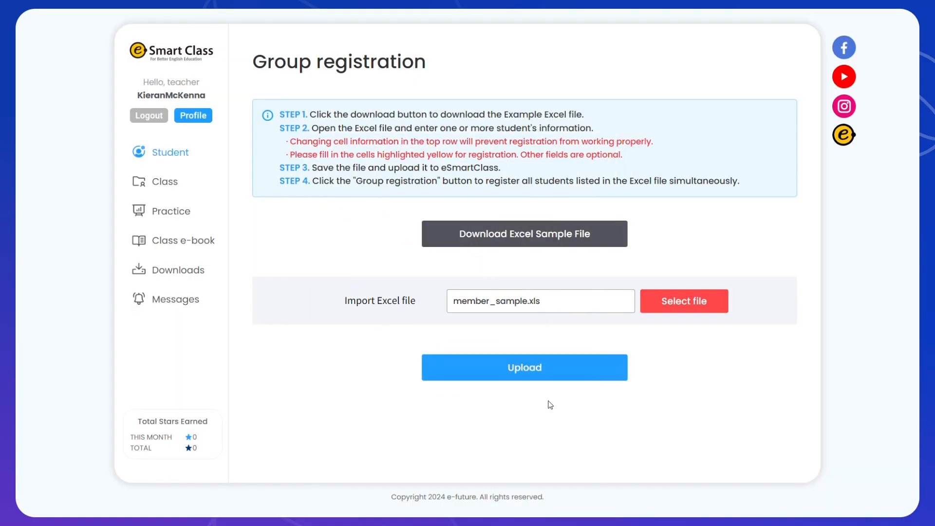
Review the five imported students in the Student list, then open Add Student.
left_click(169, 155)
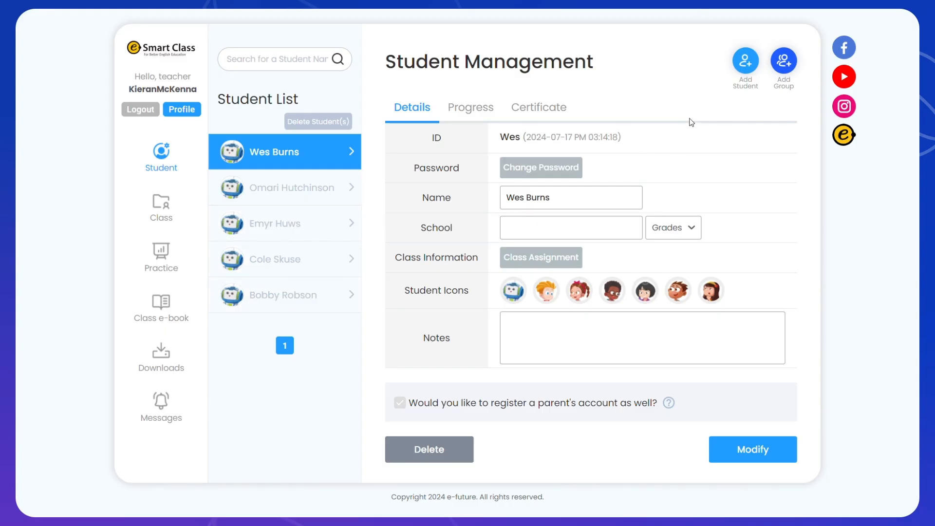
left_click(745, 66)
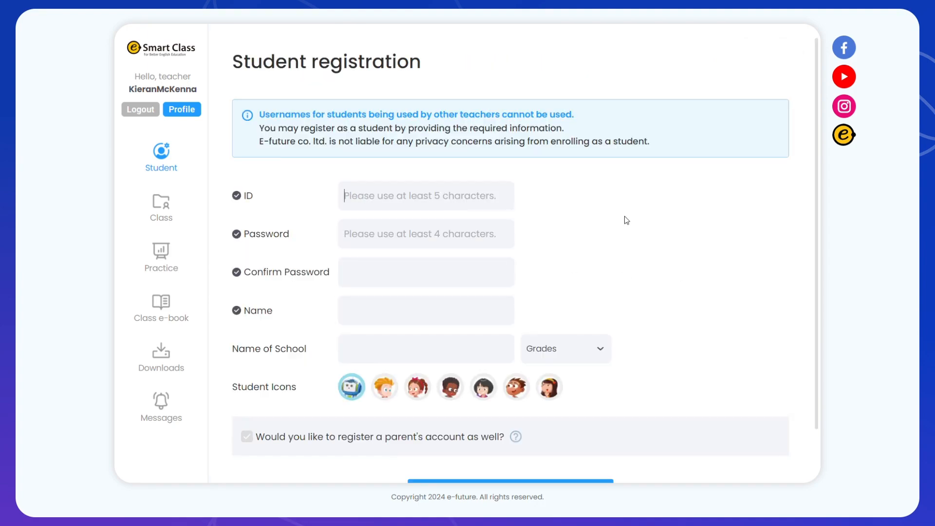
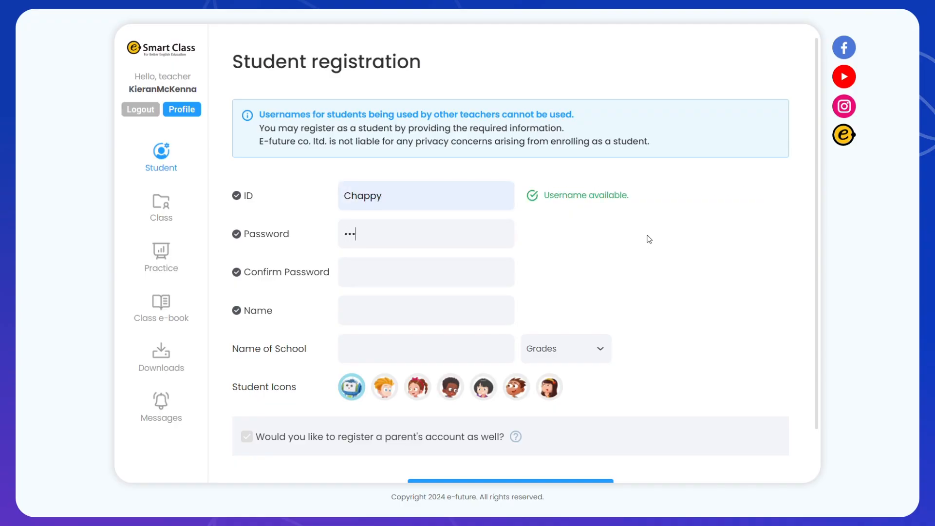
Register the skipped student with a new ID, password and full name, without a parent account.
key("Tab")
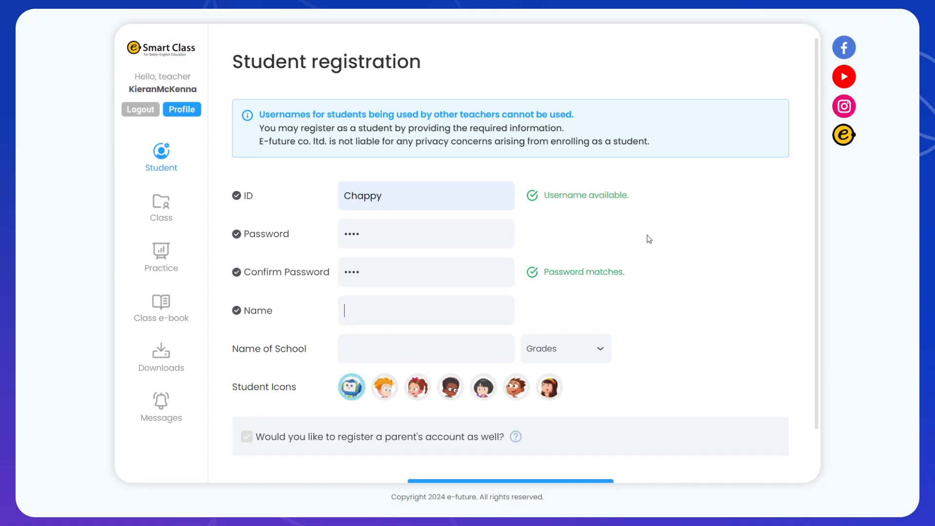
scroll(521, 386, "down", 1)
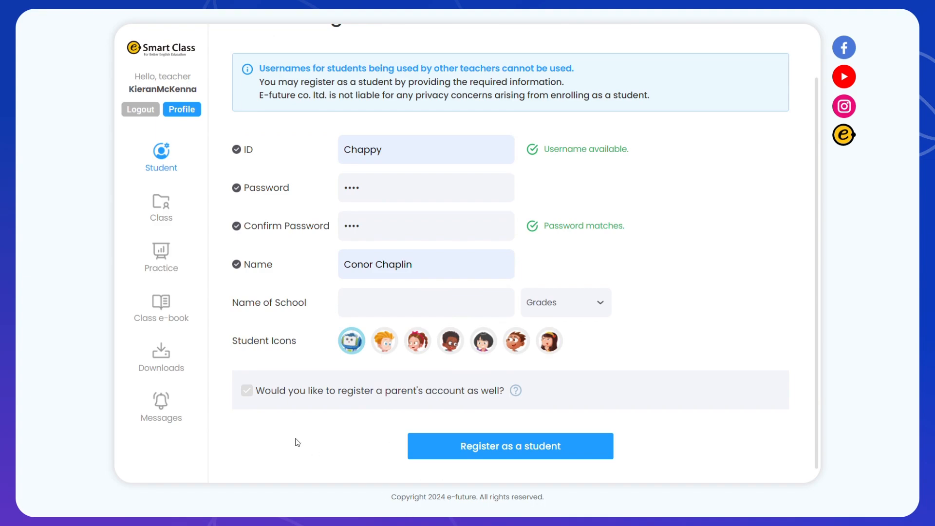
left_click(247, 391)
scroll(656, 404, "down", 2)
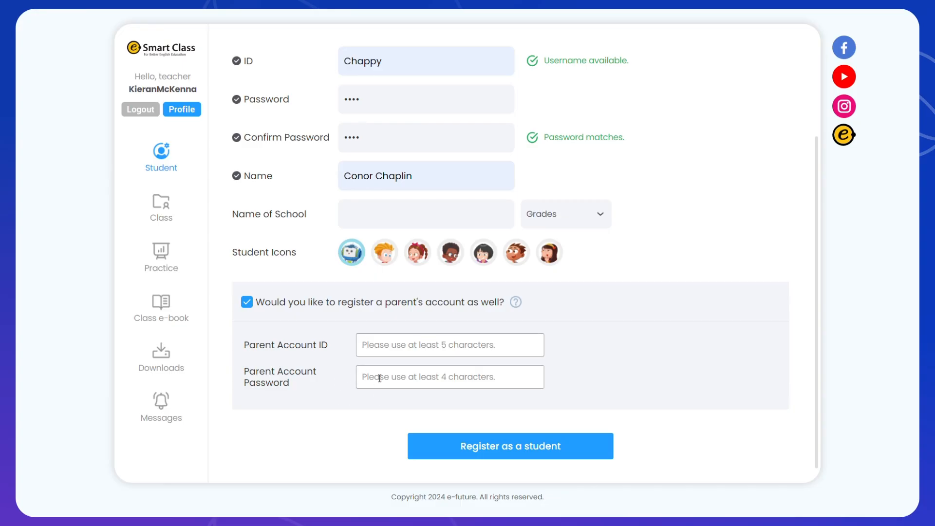
left_click(247, 303)
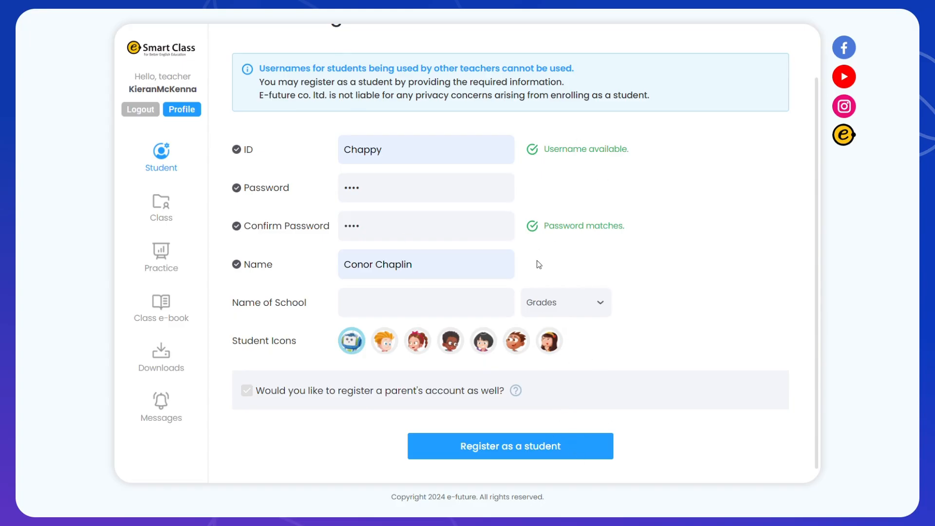
left_click(496, 447)
left_click(610, 302)
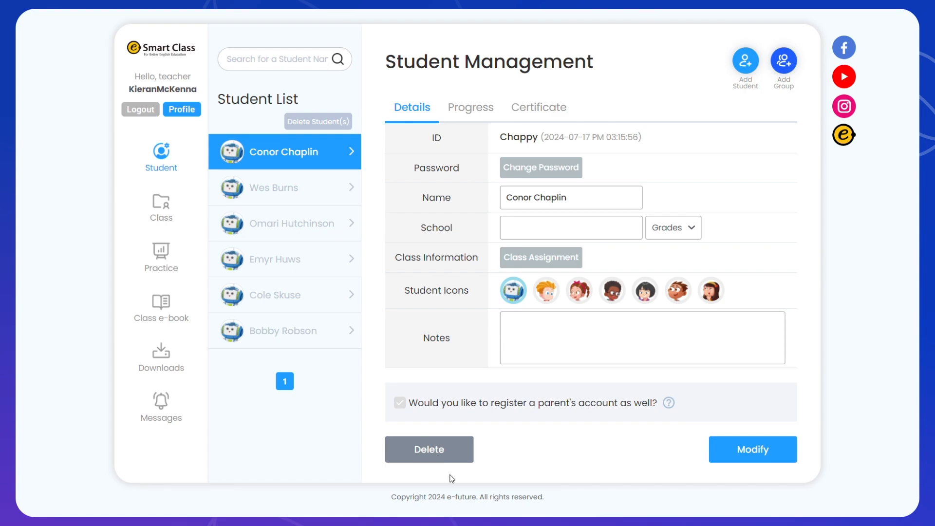
left_click(306, 122)
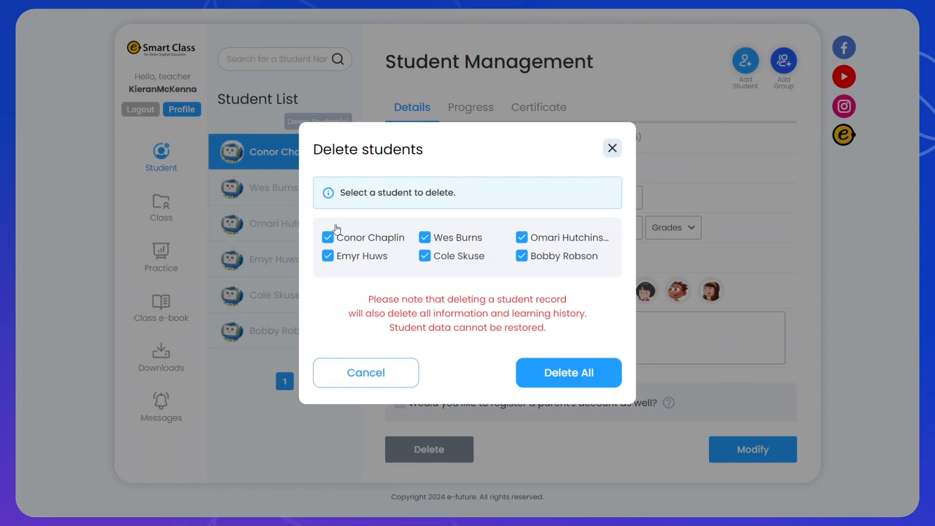
left_click(385, 379)
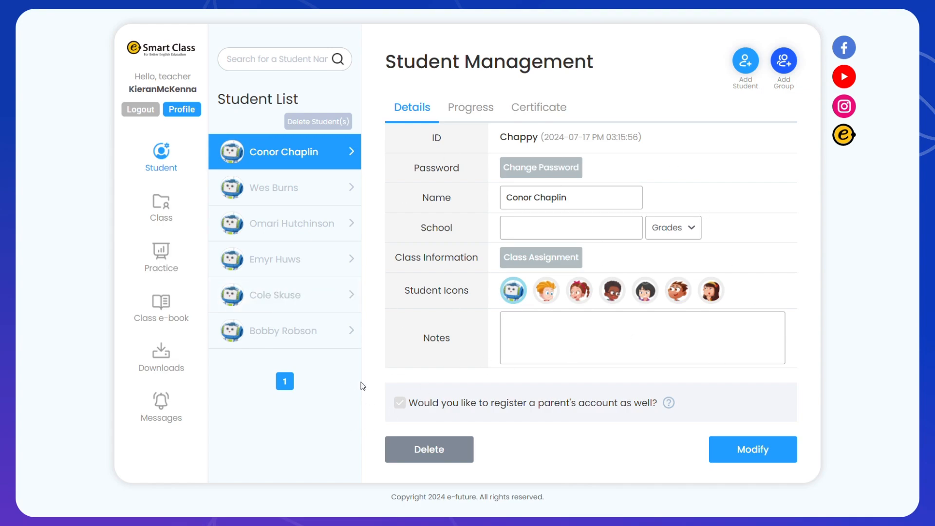
Check the first student's learning progress and certificate pages, then go to Class Management.
left_click(465, 114)
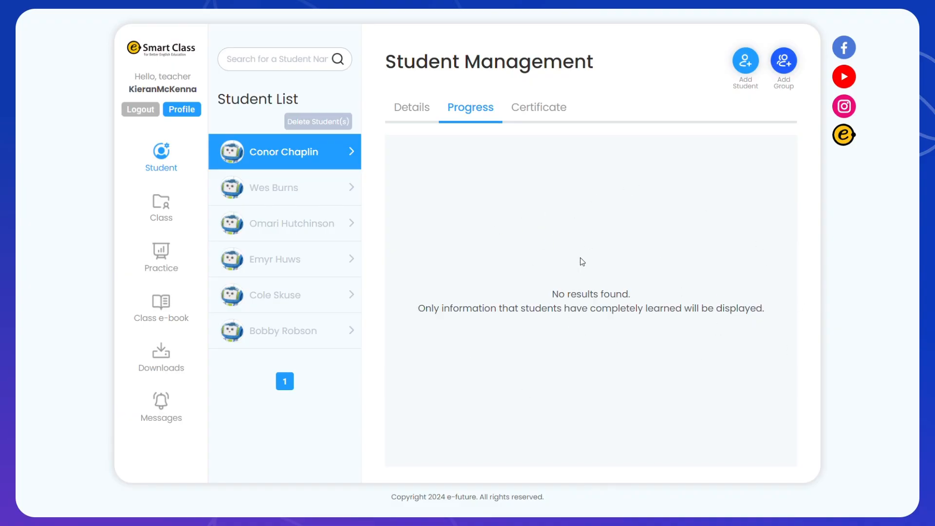
left_click(555, 111)
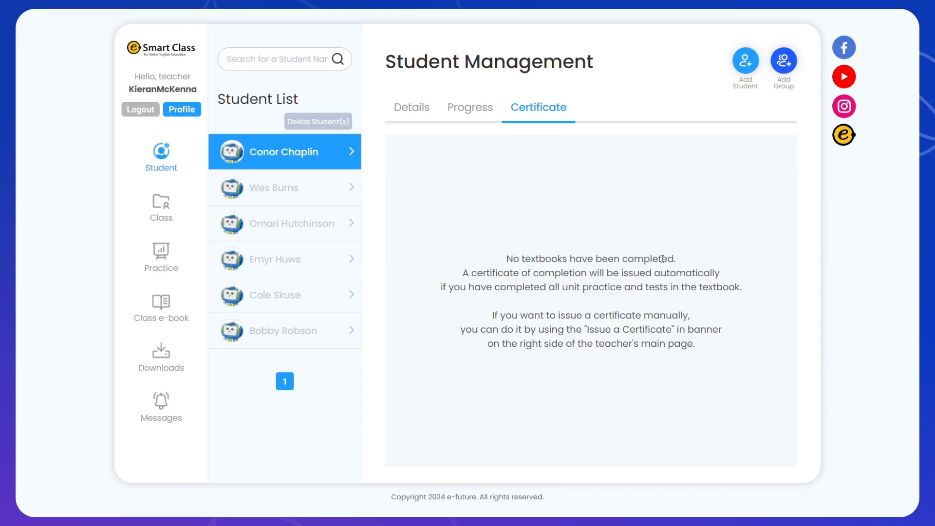
left_click(163, 216)
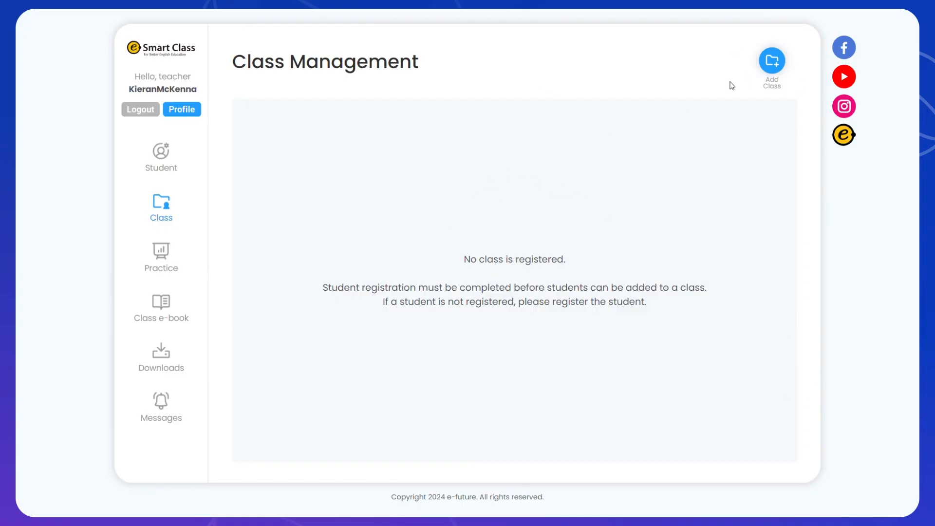
Start class 'PortmanRd Phonics' with all six students selected; dismiss the missing-textbook warning.
left_click(774, 68)
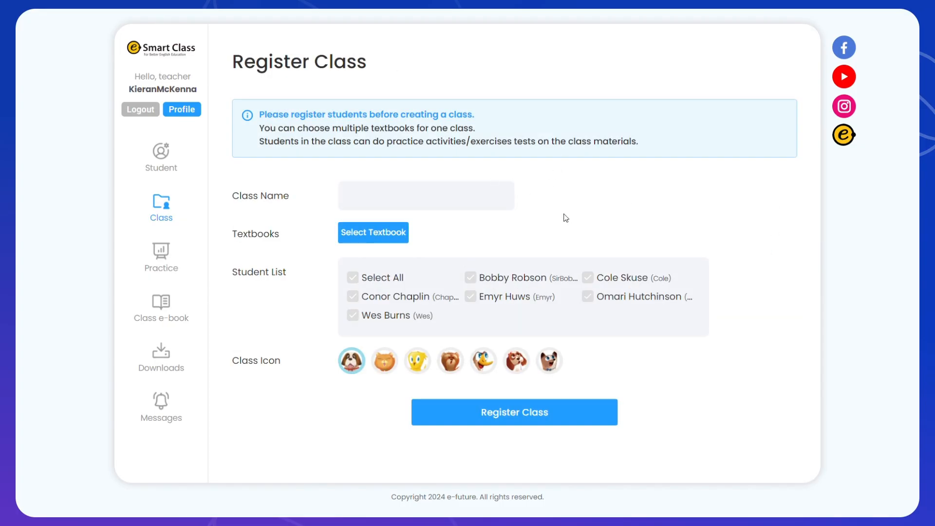
left_click(379, 201)
type("PortmanRd Phonics")
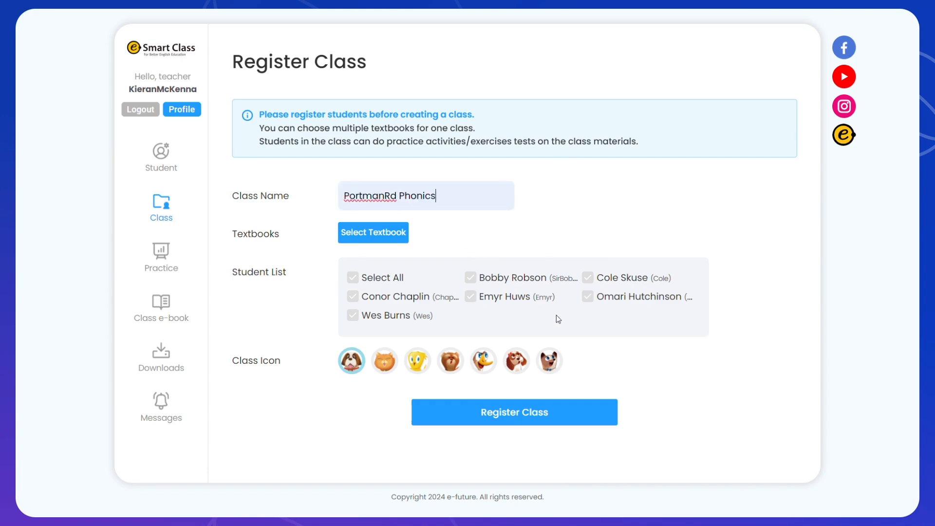
left_click(348, 281)
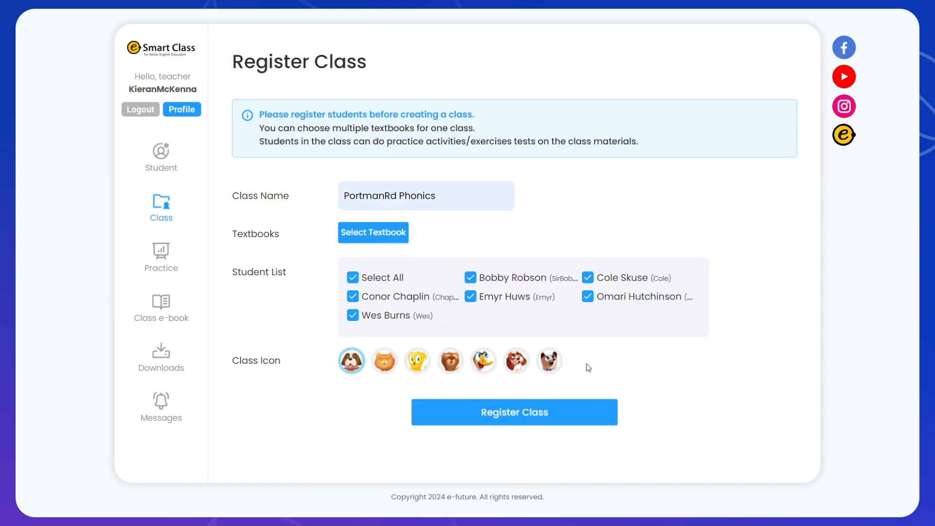
left_click(514, 411)
left_click(608, 295)
Find Smart Phonics 1 in the textbook grid and attach it to the class.
left_click(393, 232)
scroll(466, 289, "down", 1)
scroll(467, 289, "up", 1)
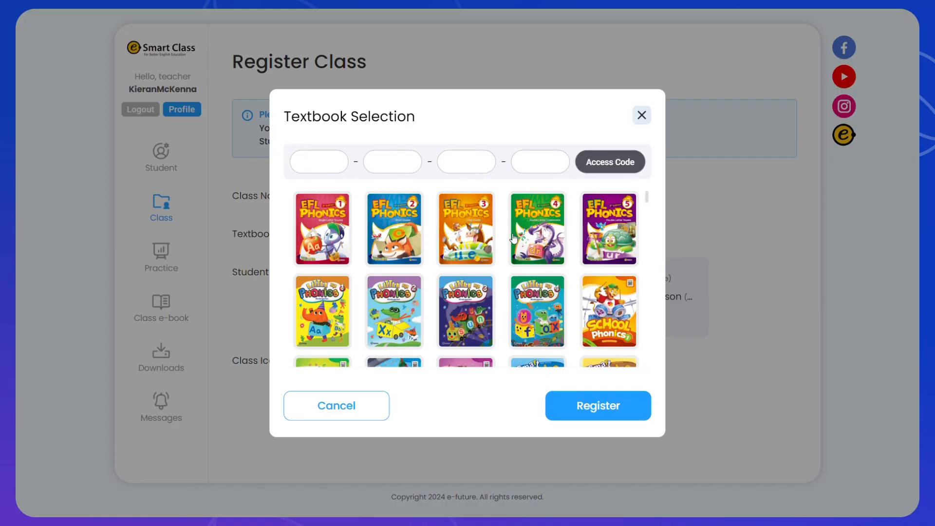
scroll(546, 258, "down", 5)
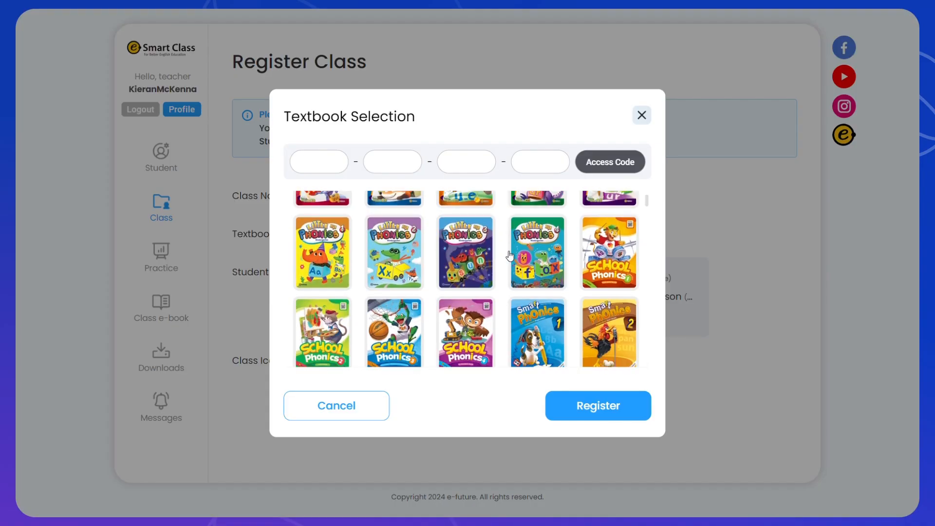
scroll(513, 299, "down", 8)
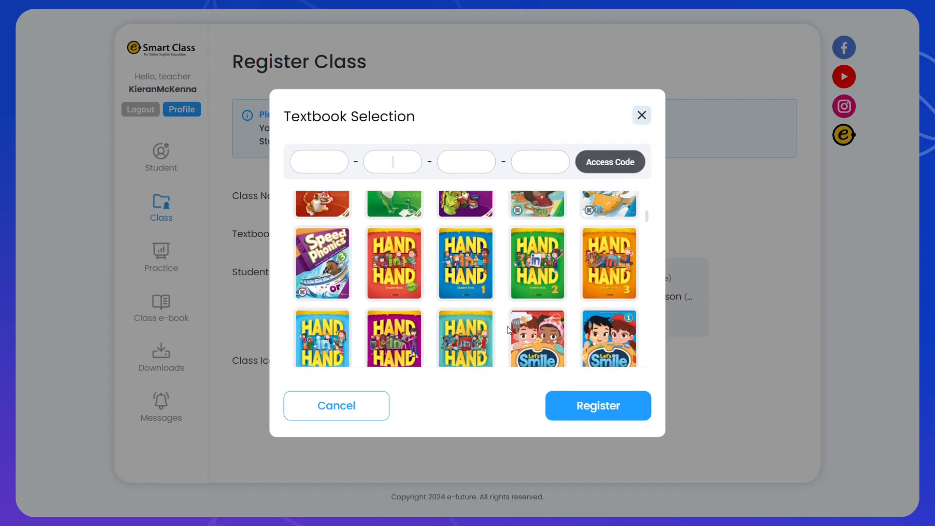
scroll(564, 297, "down", 3)
scroll(564, 297, "down", 8)
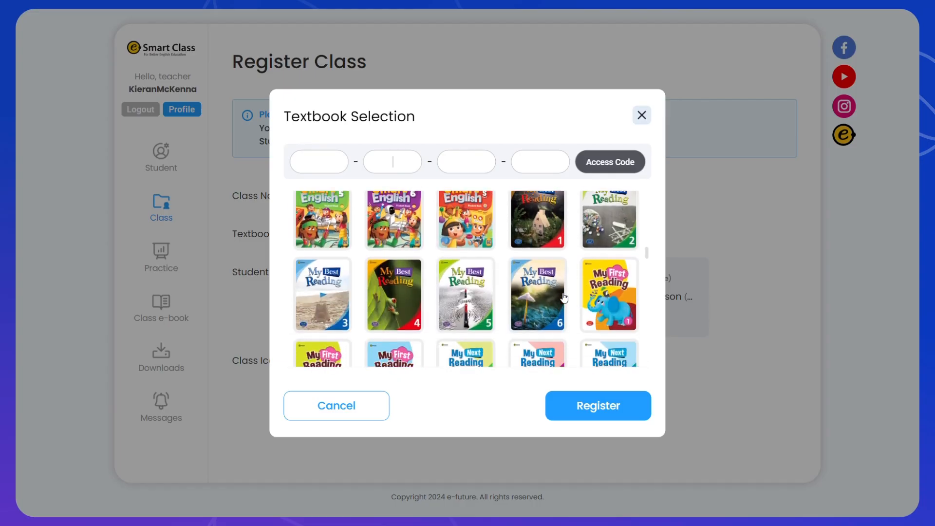
scroll(563, 297, "down", 8)
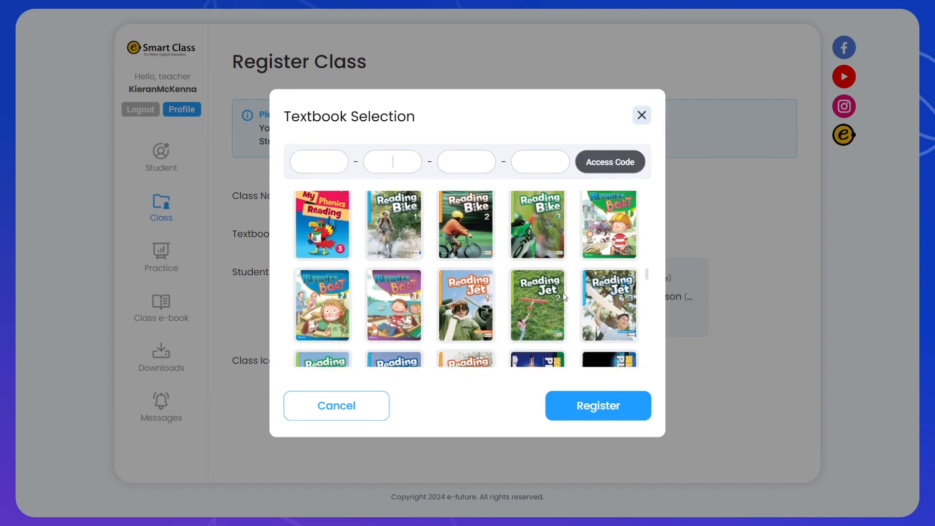
scroll(564, 297, "down", 8)
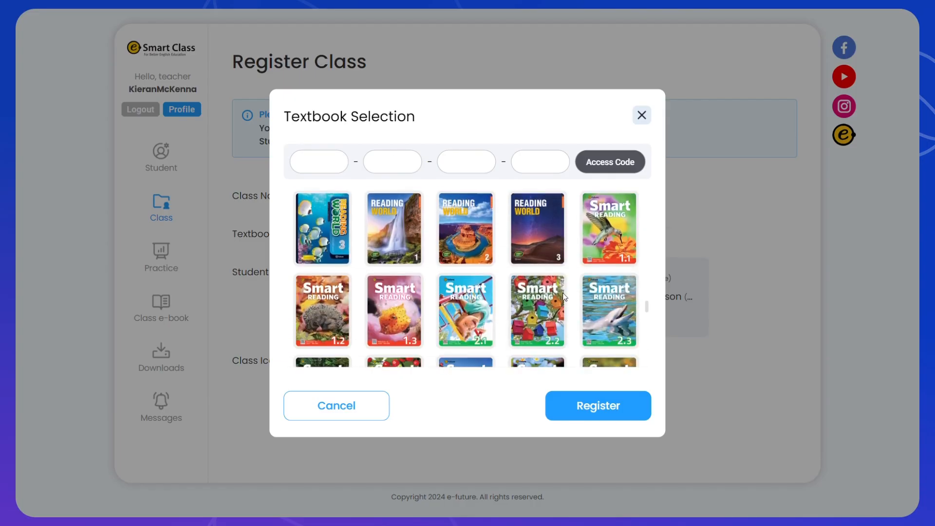
scroll(564, 297, "down", 1)
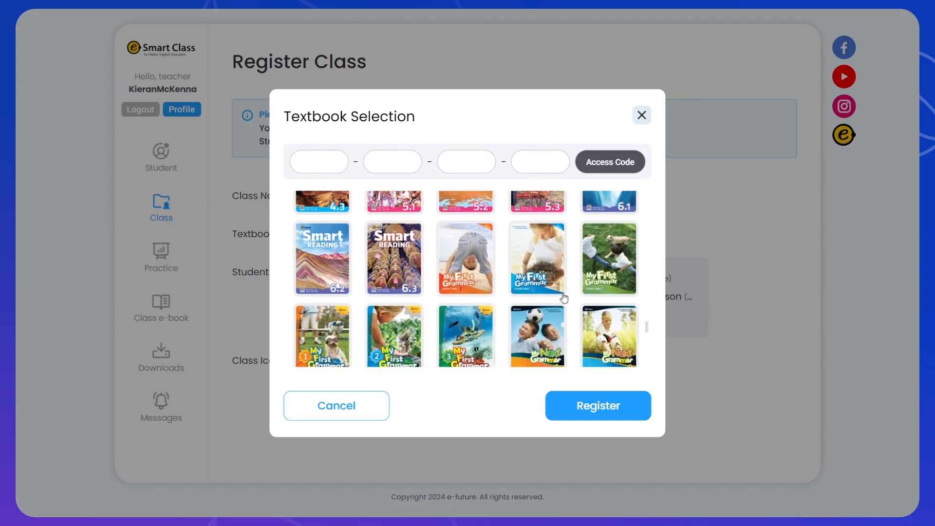
scroll(538, 294, "down", 1)
scroll(538, 294, "down", 2)
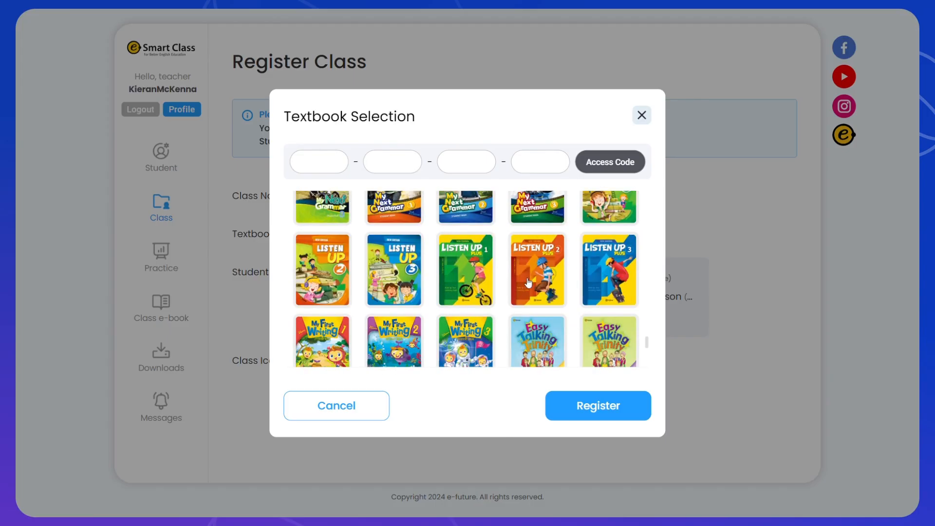
scroll(555, 263, "down", 4)
scroll(558, 265, "down", 2)
scroll(559, 265, "up", 2)
left_click(625, 269)
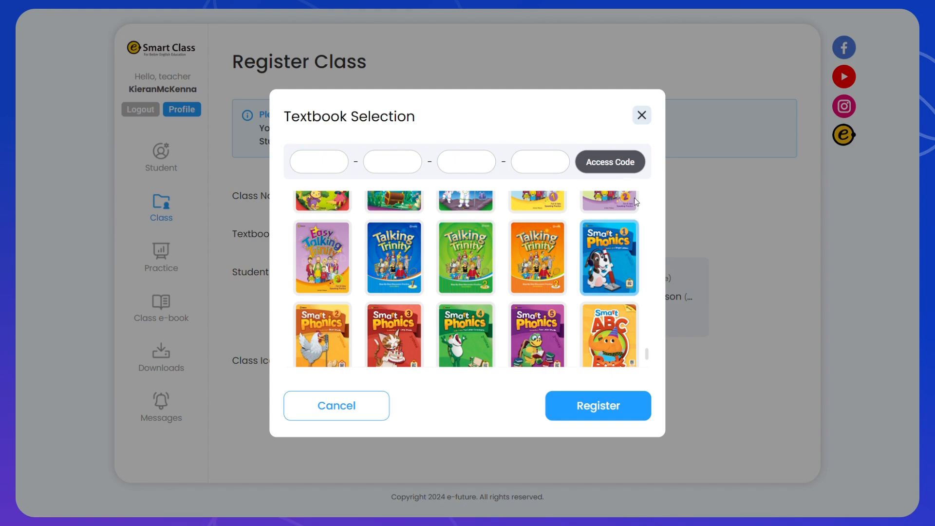
left_click(627, 409)
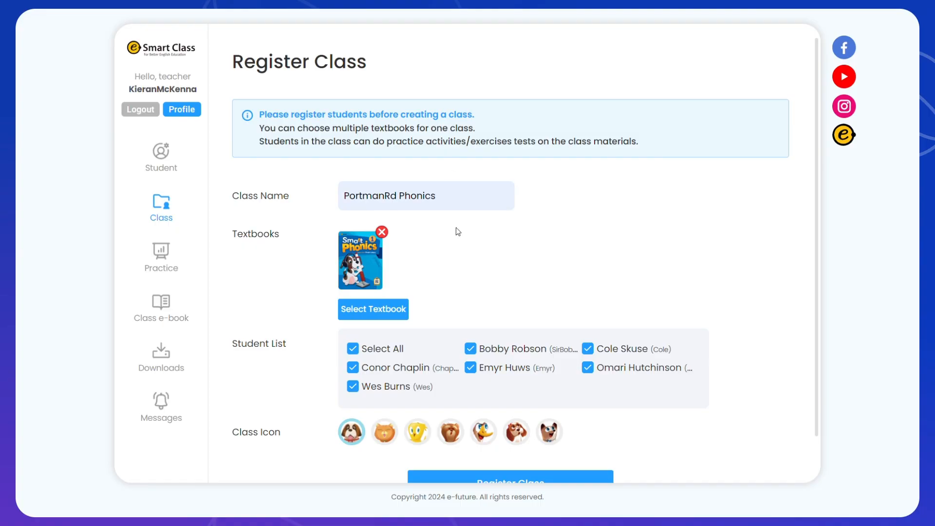
Close the reopened textbook window, then register the PortmanRd Phonics class and confirm.
left_click(396, 306)
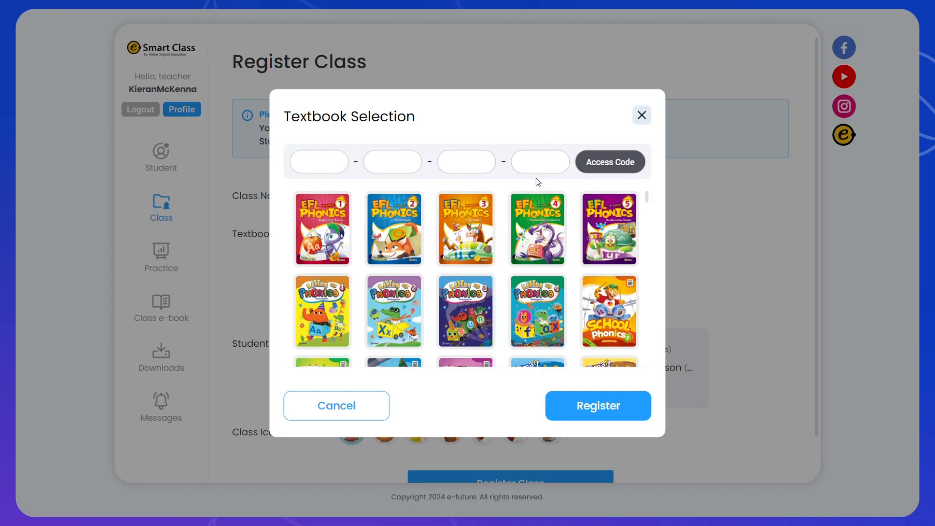
left_click(642, 115)
scroll(594, 245, "down", 1)
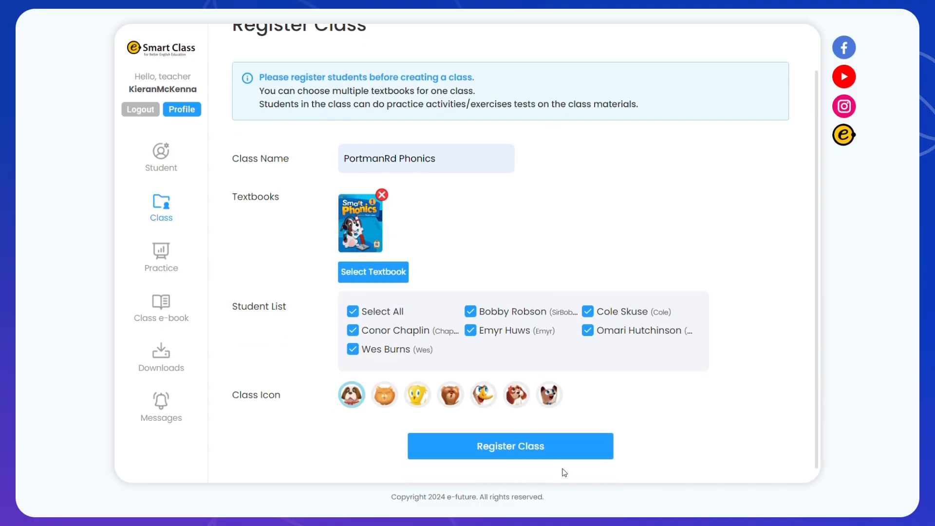
left_click(569, 446)
left_click(611, 295)
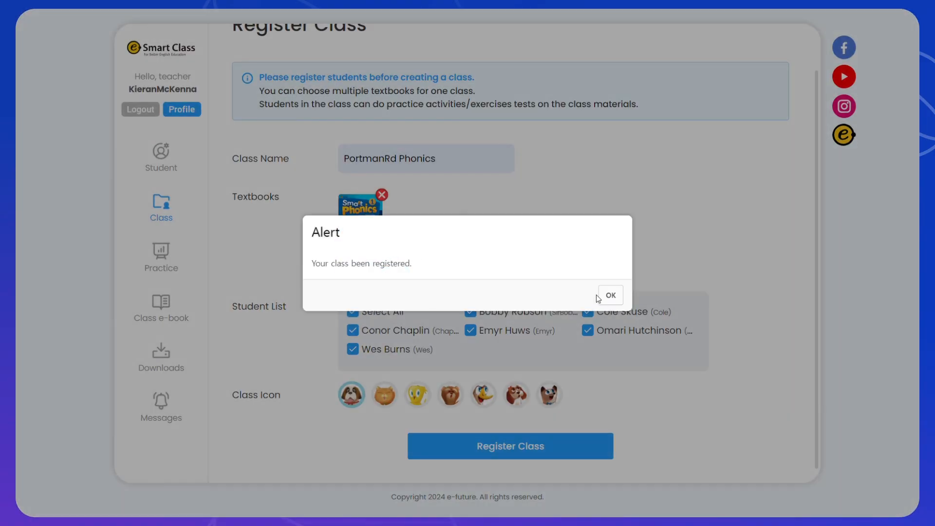
left_click(609, 296)
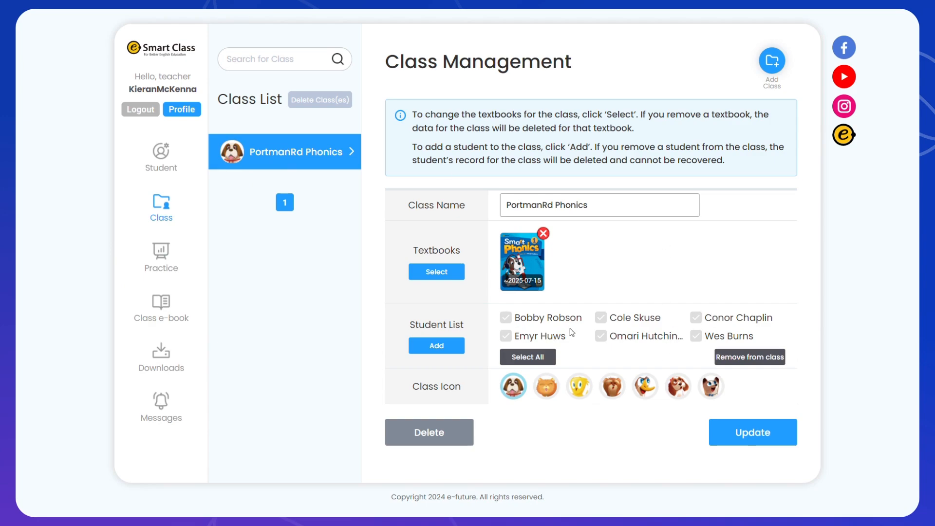
Update PortmanRd Phonics unchanged (Smart Phonics, six students), then go to its Practice progress page.
left_click(505, 317)
left_click(506, 318)
left_click(766, 432)
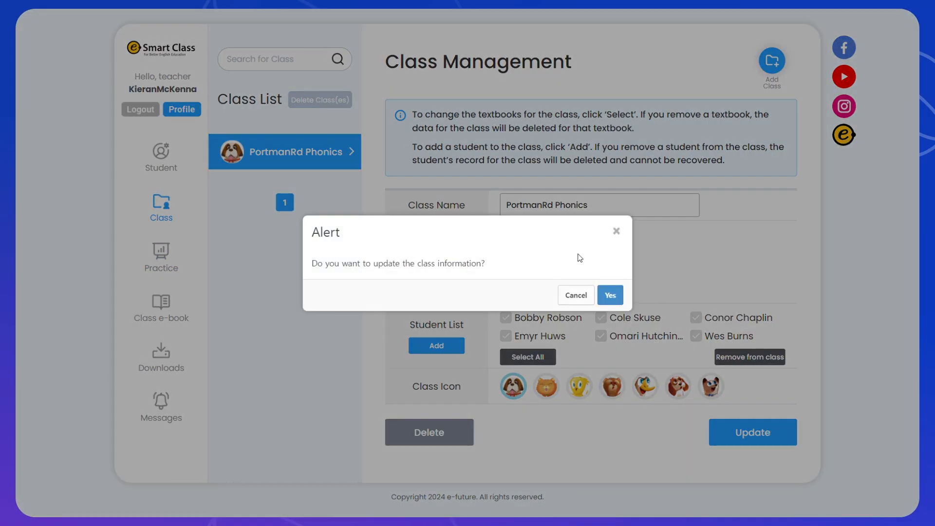
left_click(610, 296)
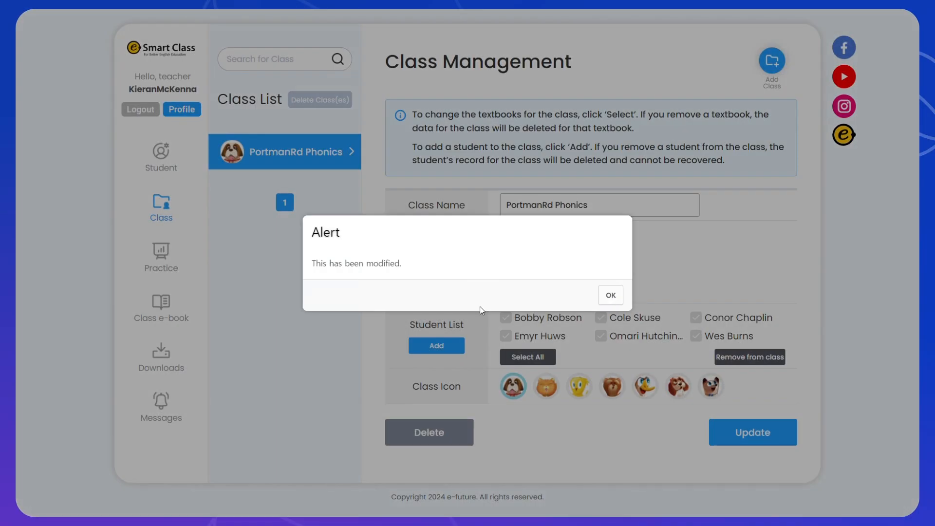
left_click(611, 295)
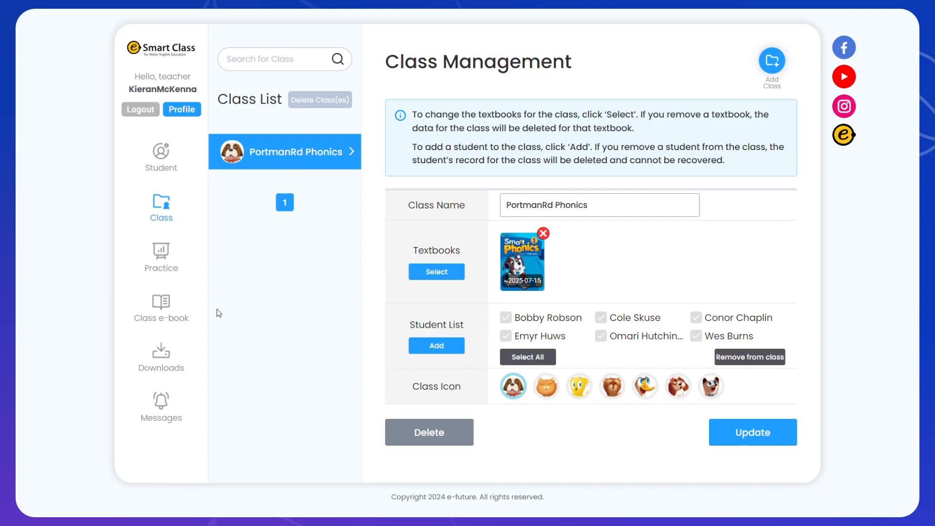
left_click(161, 258)
Step through Unit 01, Unit 02 and Unit 03 results, ending on Unit 03 with all students Not Submitted.
left_click(542, 168)
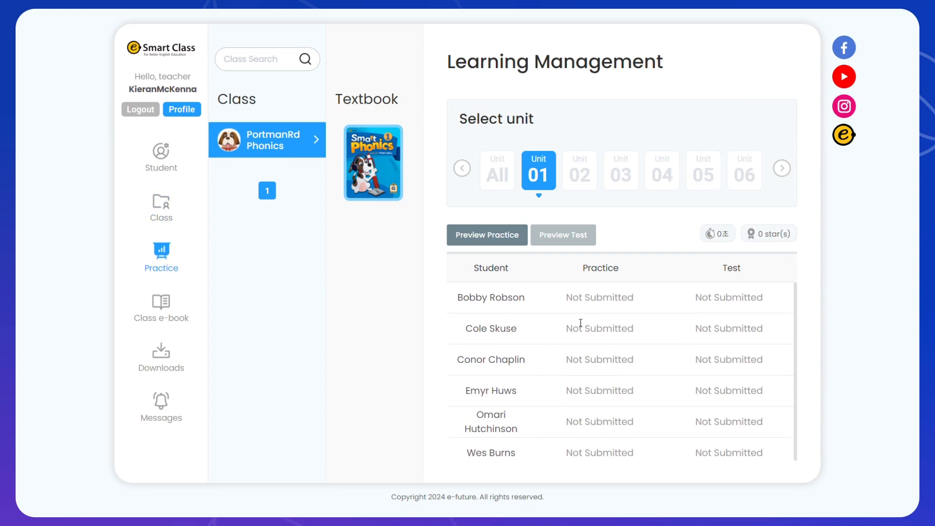
left_click(564, 174)
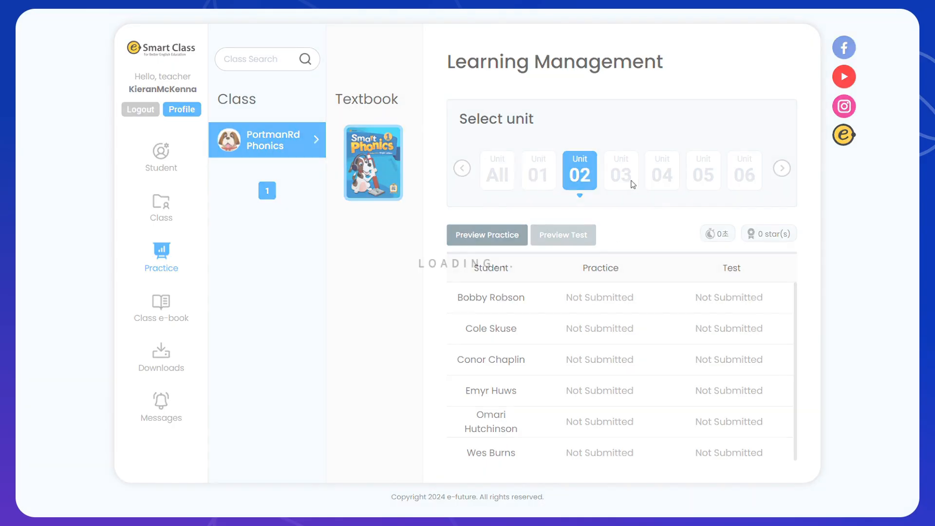
left_click(634, 182)
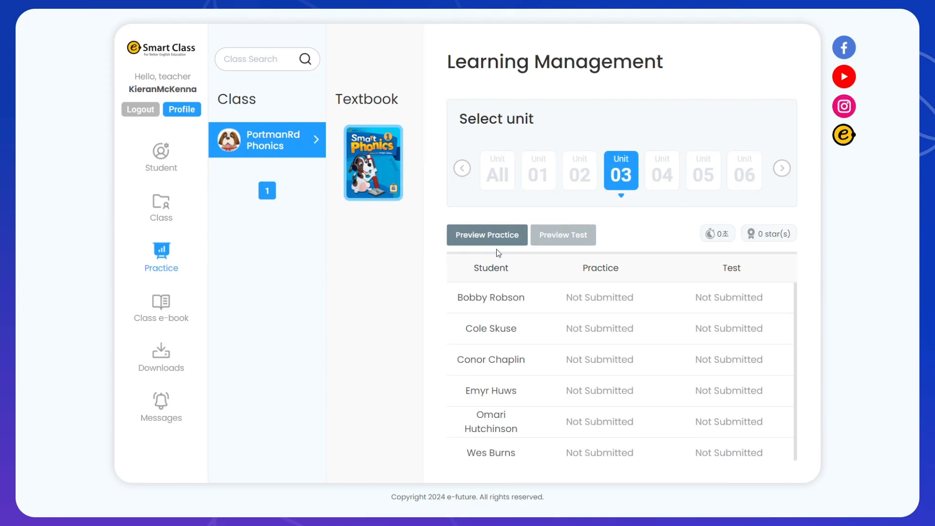